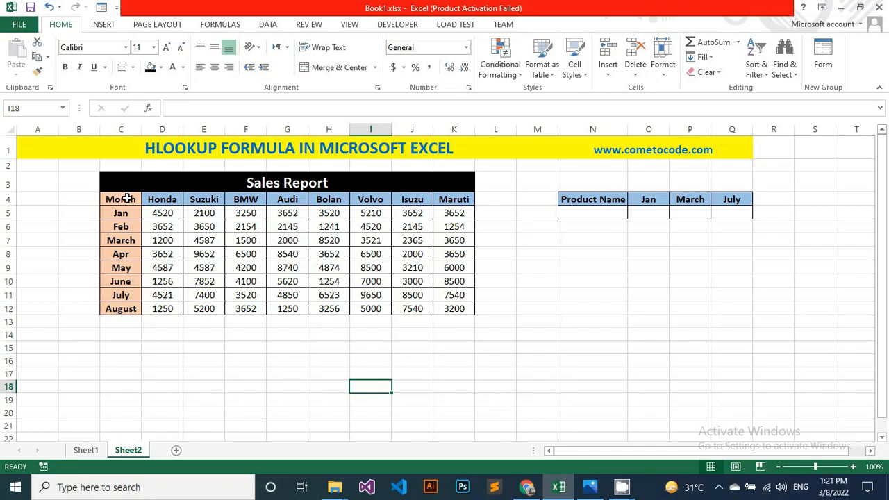
Examine the Sales Report's product headers and month column, and the lookup table's Product Name, Jan, March and July cells
left_click_drag(150, 199, 453, 200)
left_click_drag(117, 199, 122, 309)
left_click(175, 362)
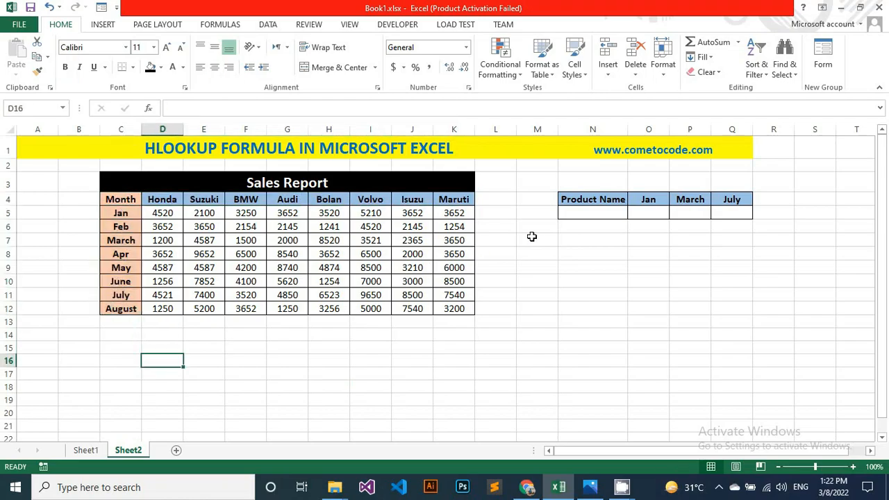
left_click_drag(588, 215, 688, 225)
left_click(677, 266)
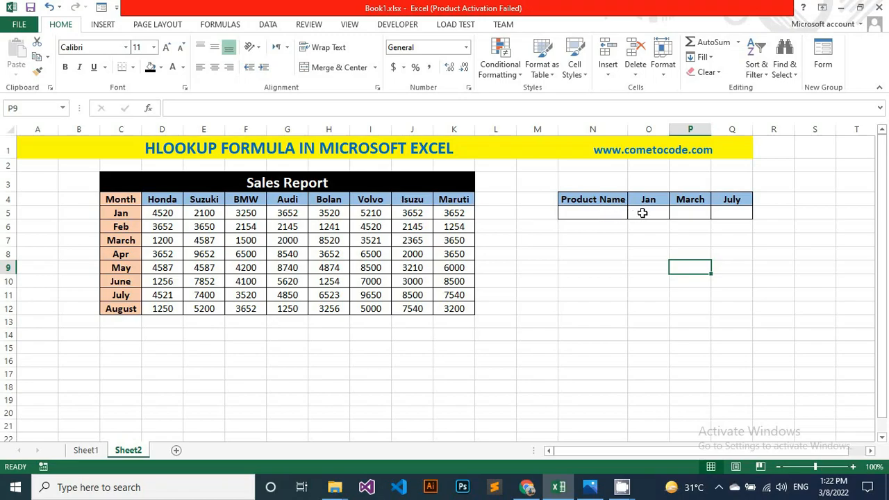
left_click(642, 213)
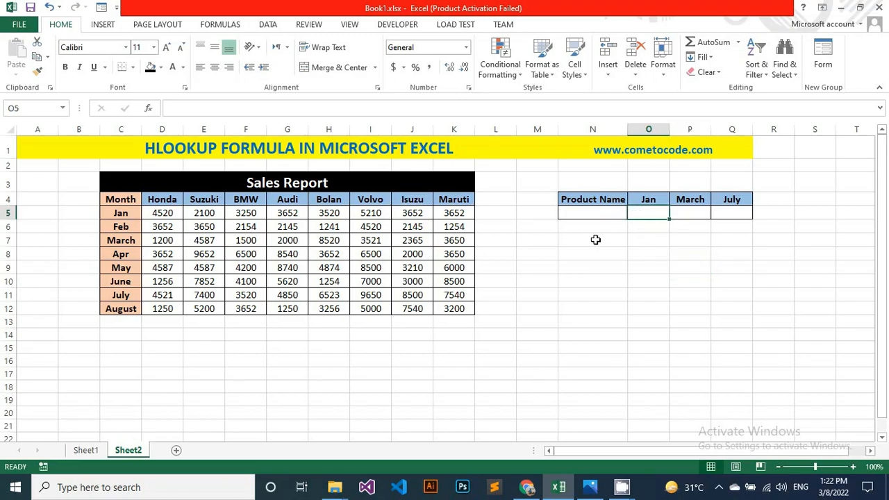
left_click(584, 212)
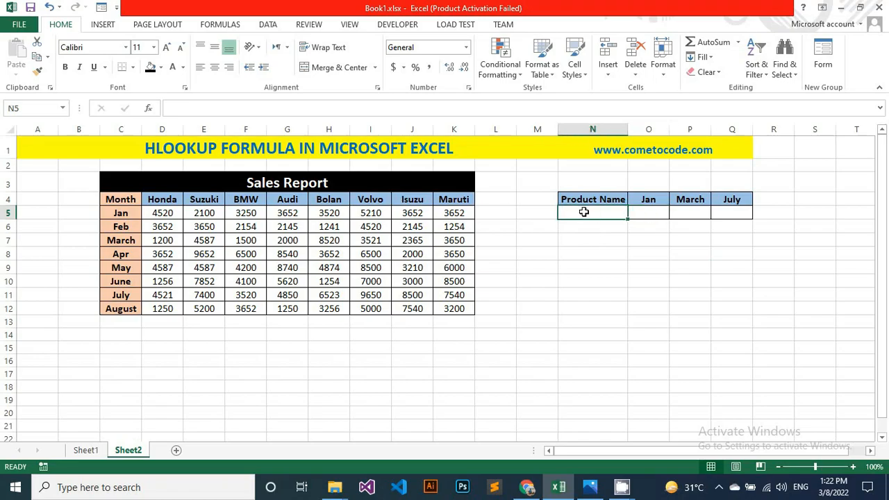
left_click(179, 201)
left_click_drag(179, 201, 462, 200)
left_click(586, 213)
left_click(649, 214)
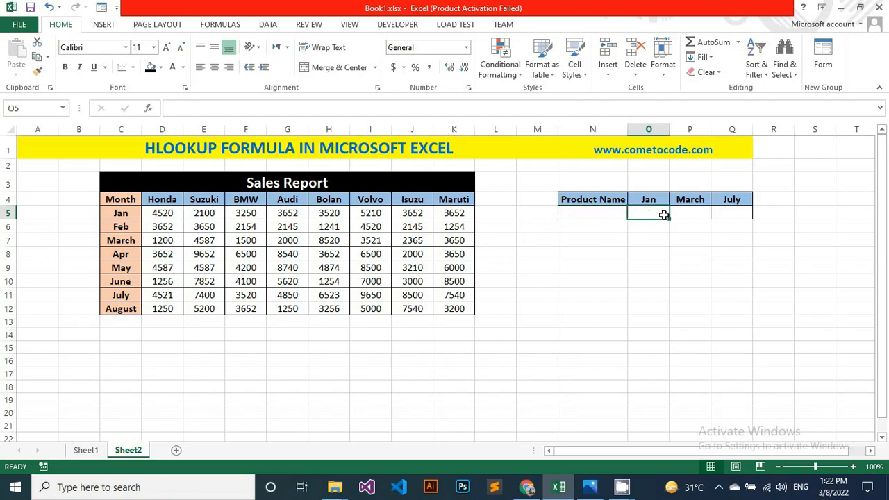
left_click(681, 214)
left_click(739, 215)
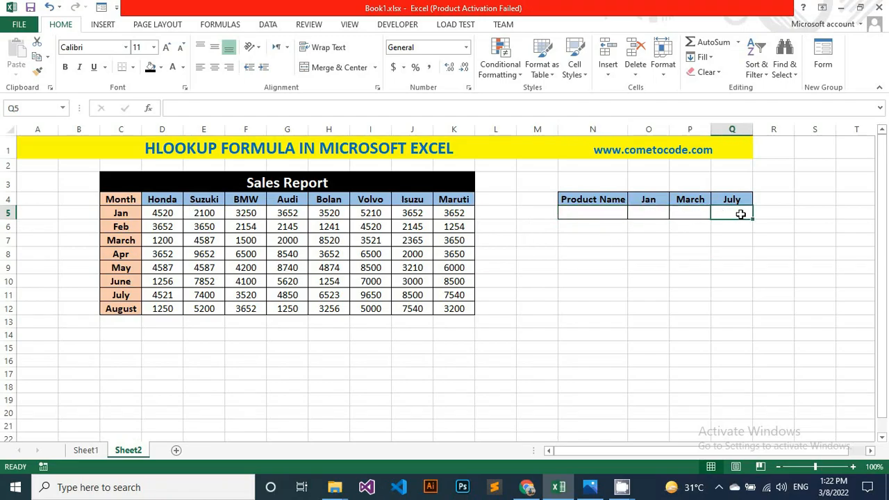
left_click(651, 216)
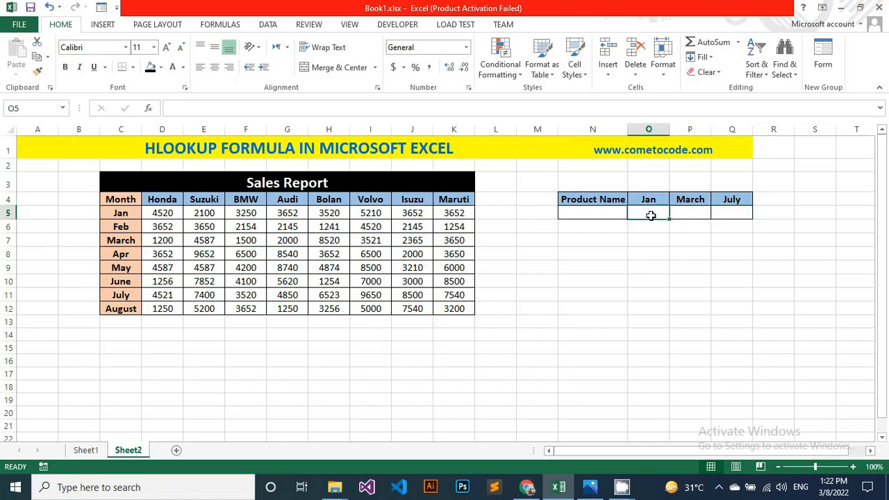
left_click(685, 212)
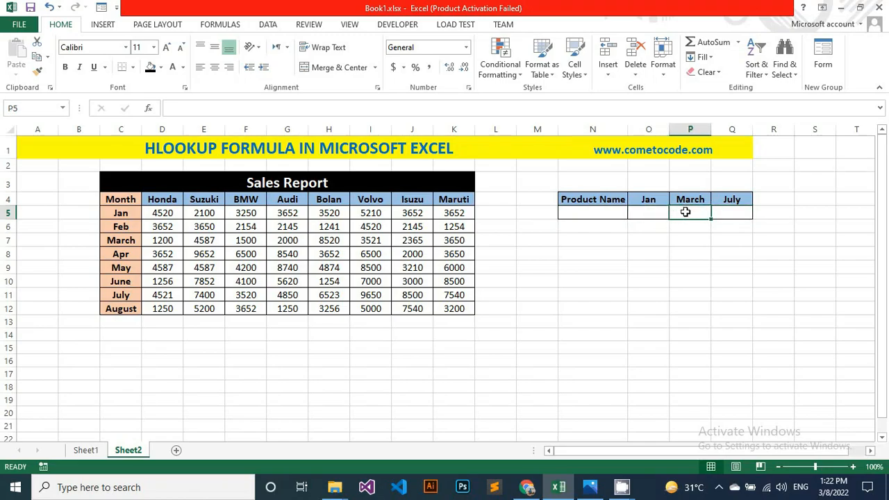
left_click(729, 213)
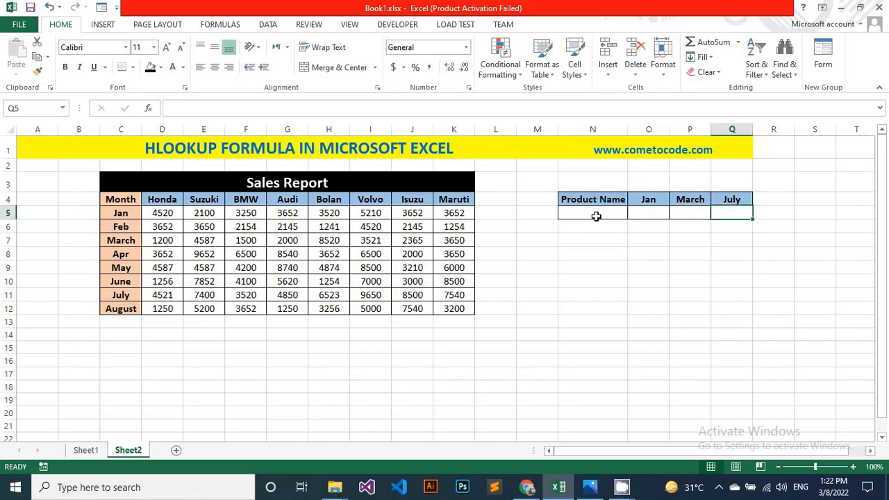
Enter =HLOOKUP(N5,C4:K12,2,0) in O5 to look up the product's January sales with an exact match
left_click(644, 213)
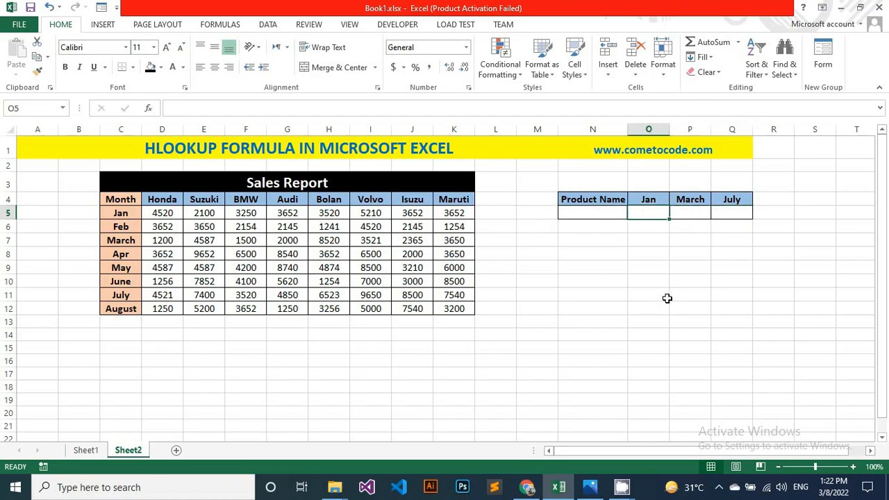
type("=")
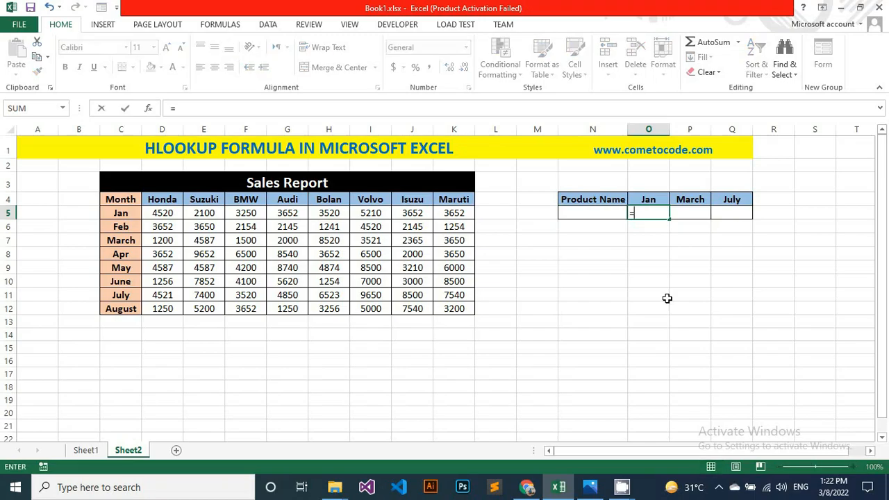
type("hl")
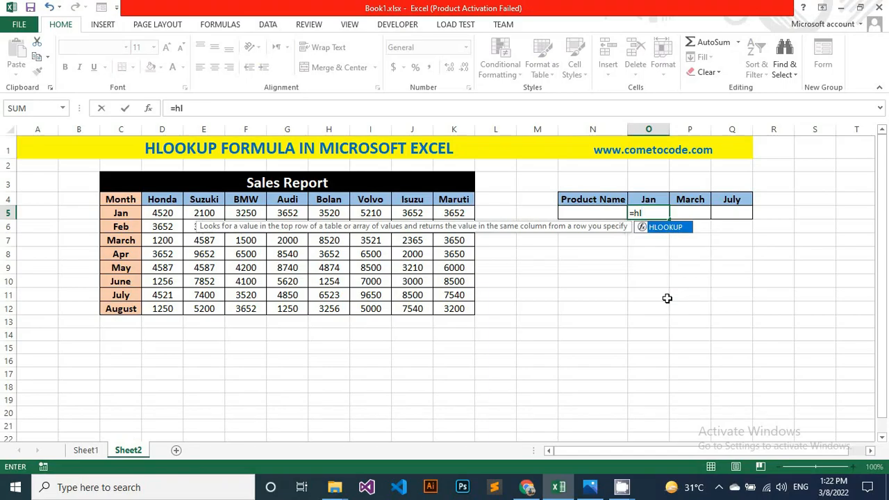
key("Tab")
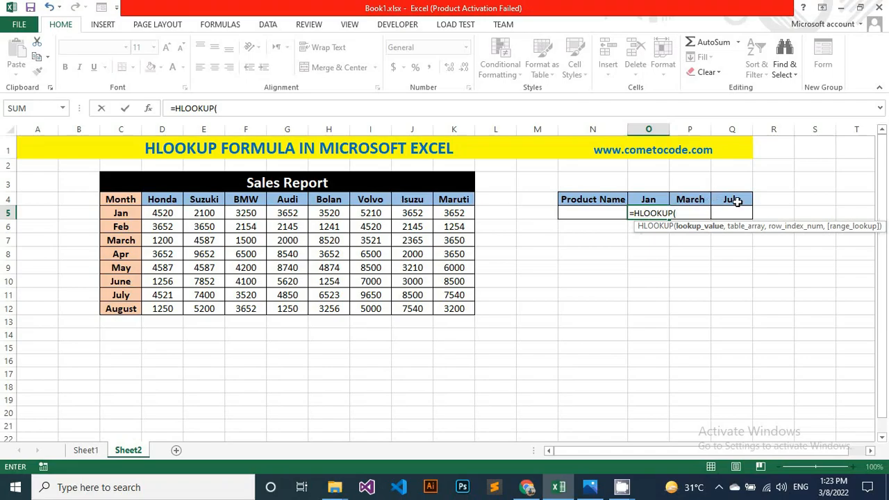
left_click(592, 214)
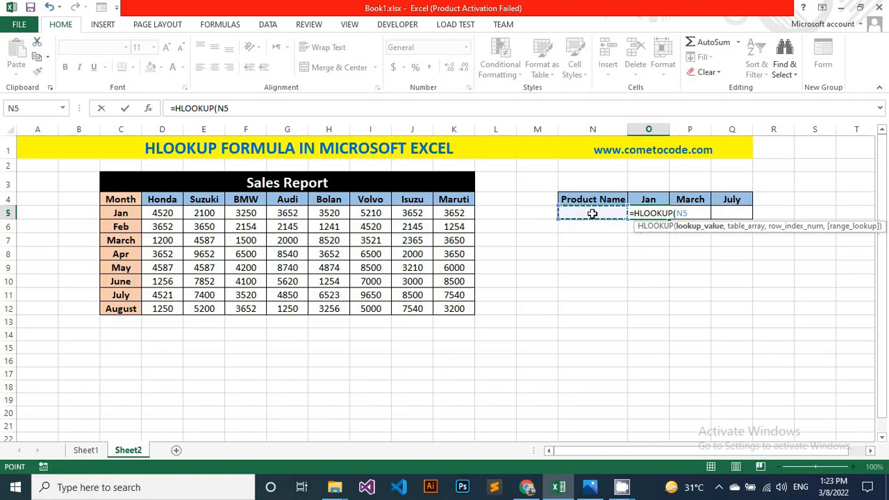
type(",")
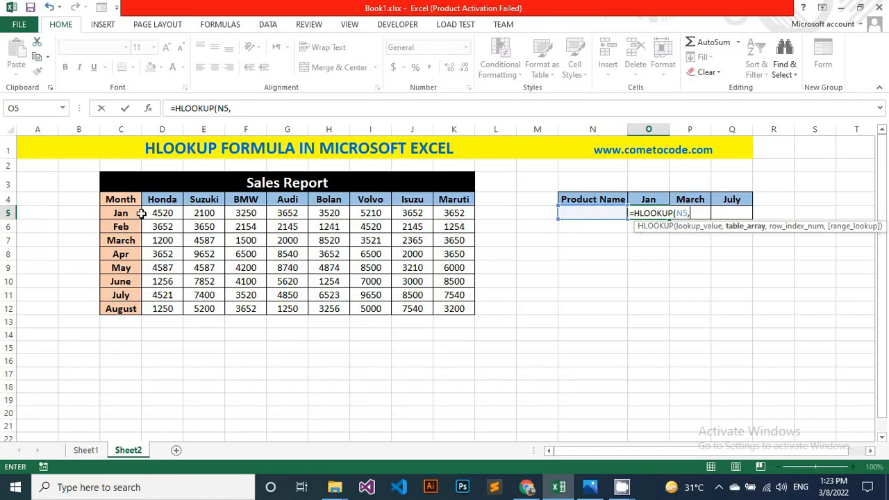
left_click_drag(111, 199, 454, 310)
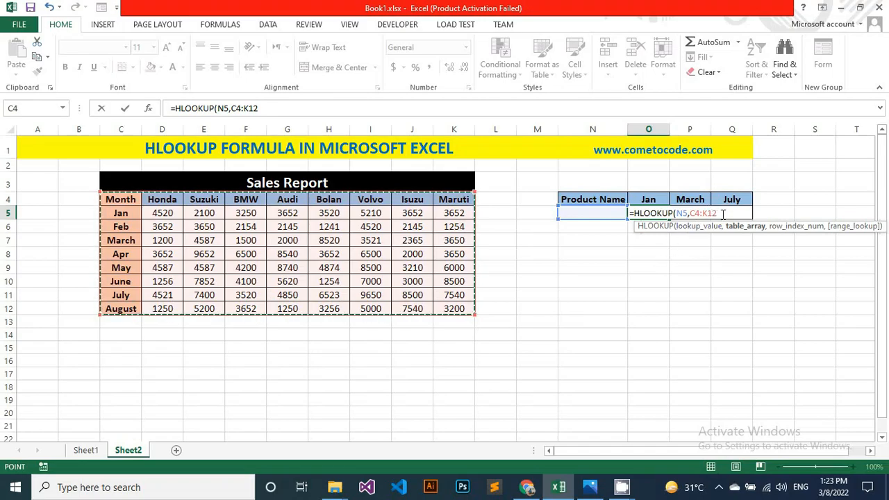
type(",")
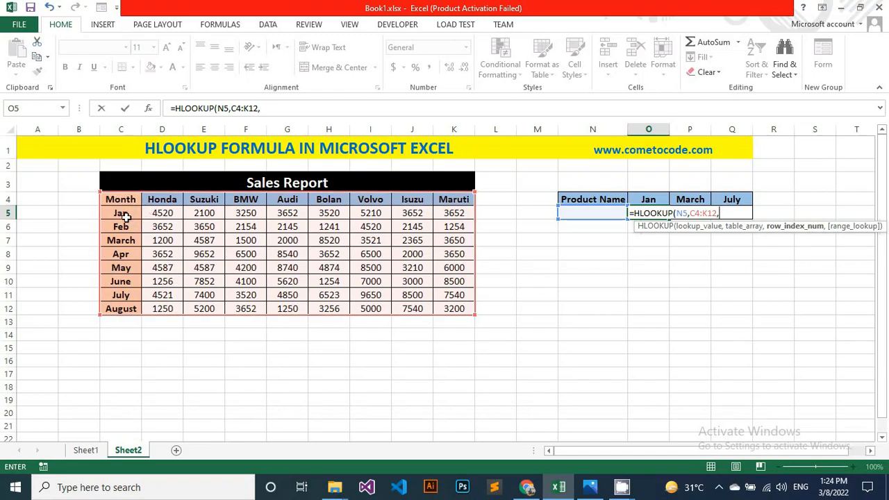
type("2,")
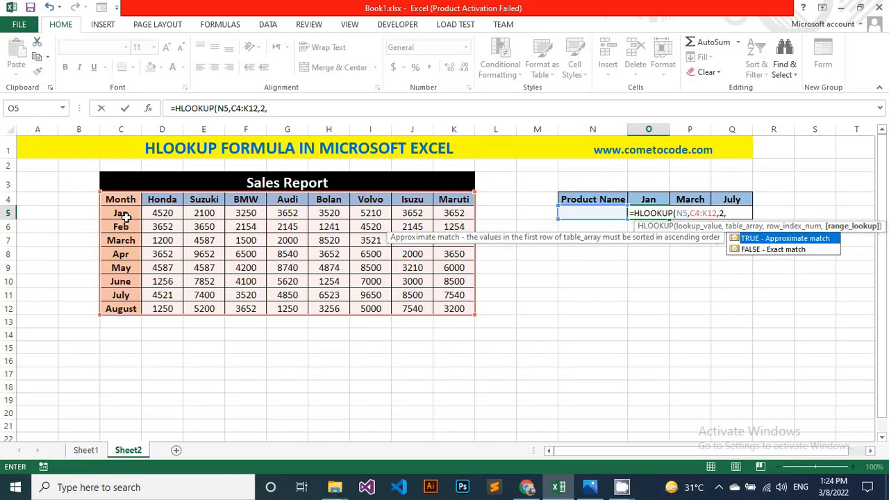
type("0)")
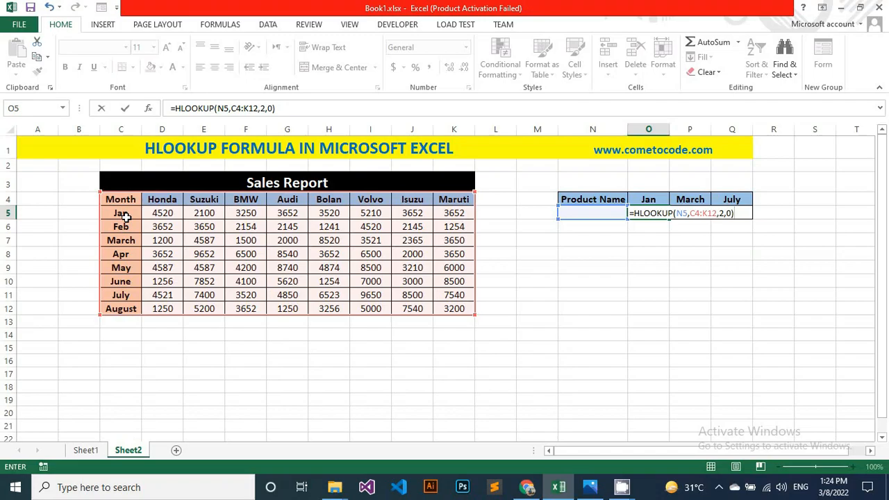
key("Return")
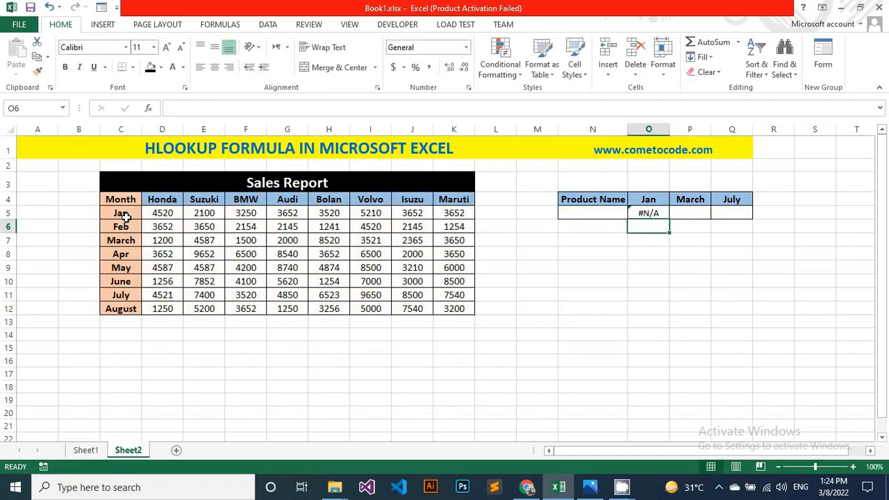
Enter Honda as the product name in N5 and check the January result against the Sales Report
left_click(578, 214)
type("Honda")
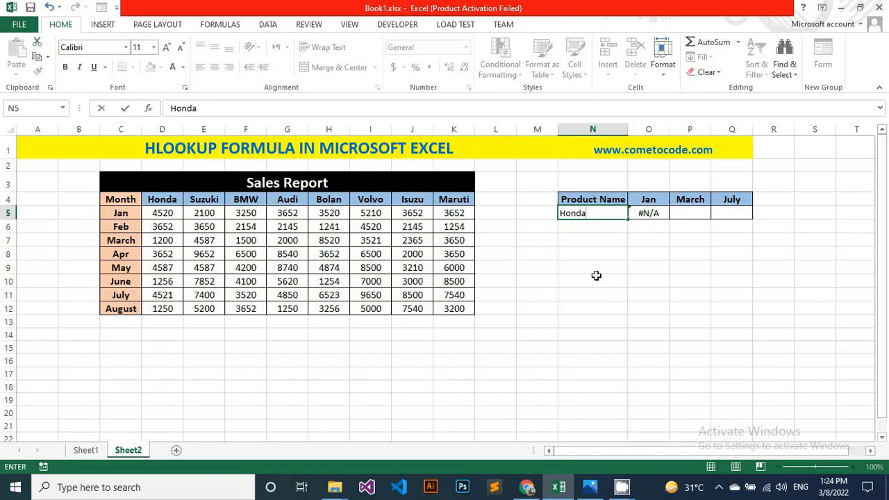
key("Tab")
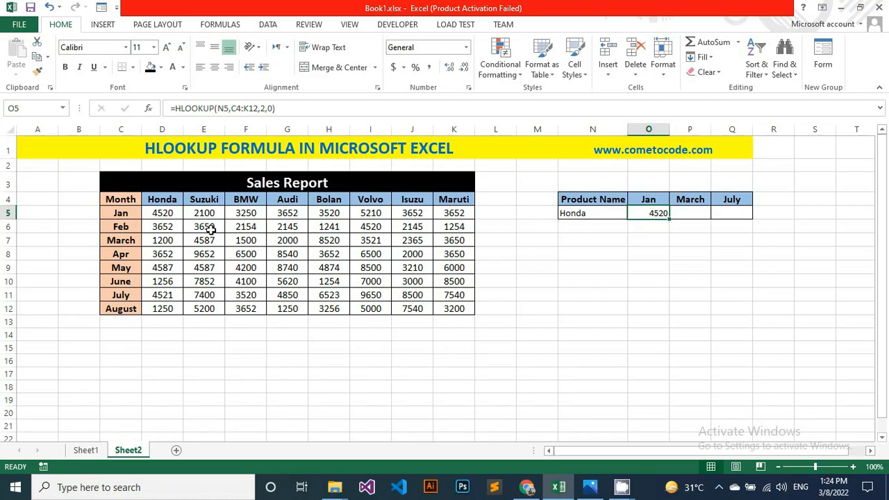
left_click(181, 214)
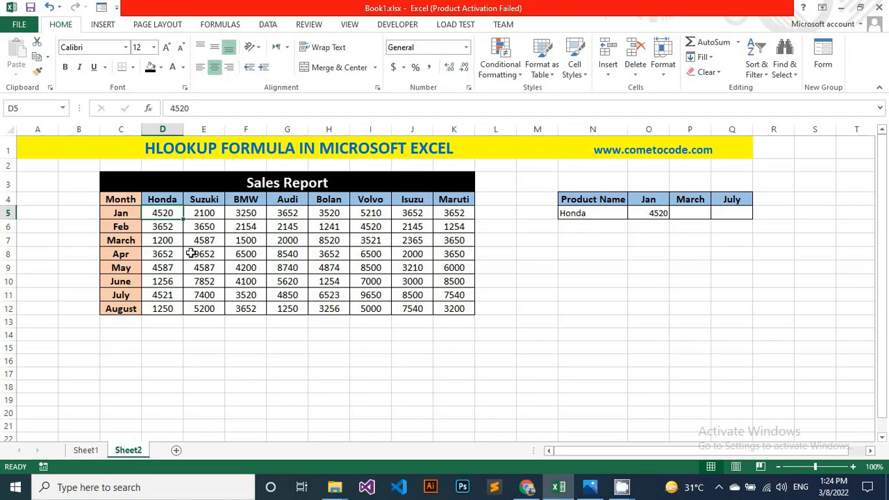
Enter =HLOOKUP(N5,C4:K12,4,0) in P5 for the product's March sales and check it against the Sales Report
left_click(685, 214)
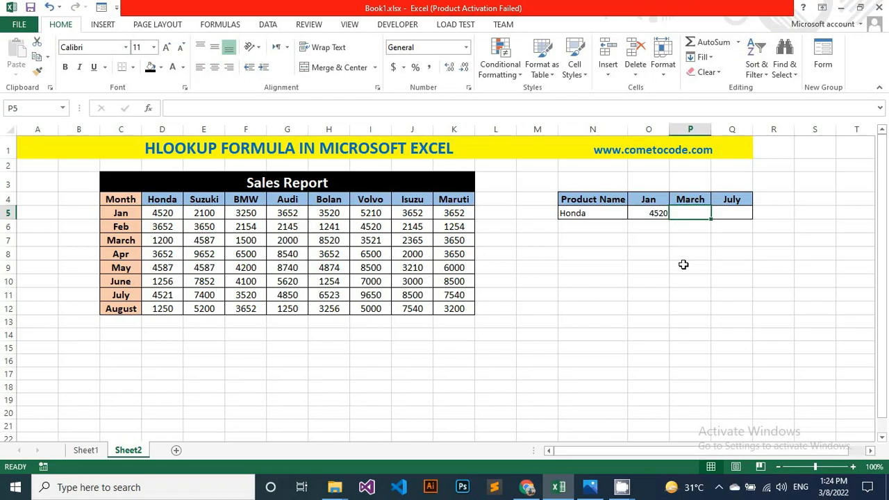
type("=")
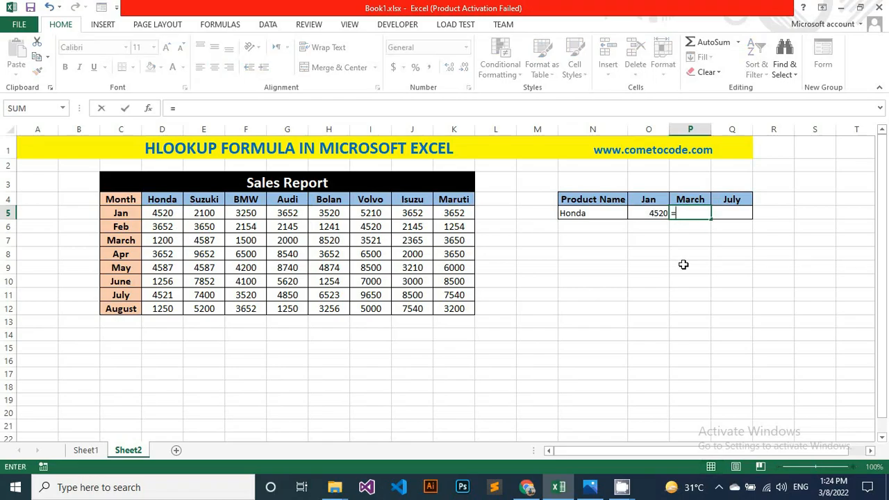
type("hl")
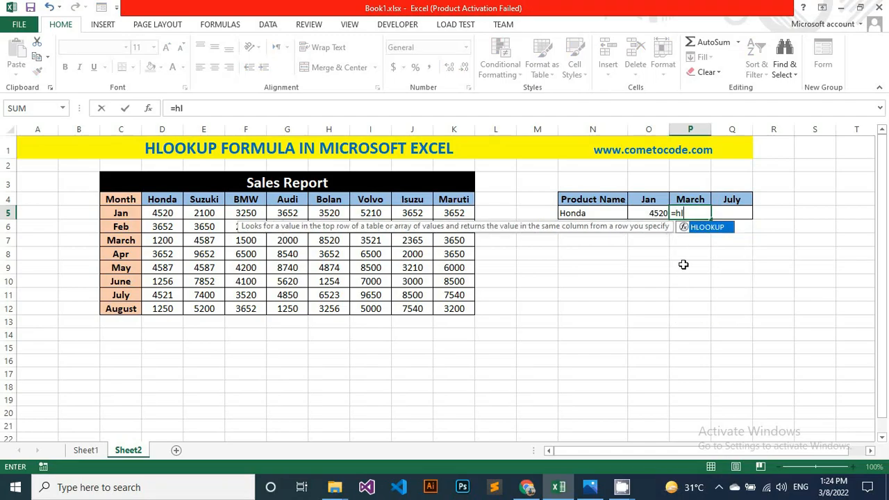
key("Tab")
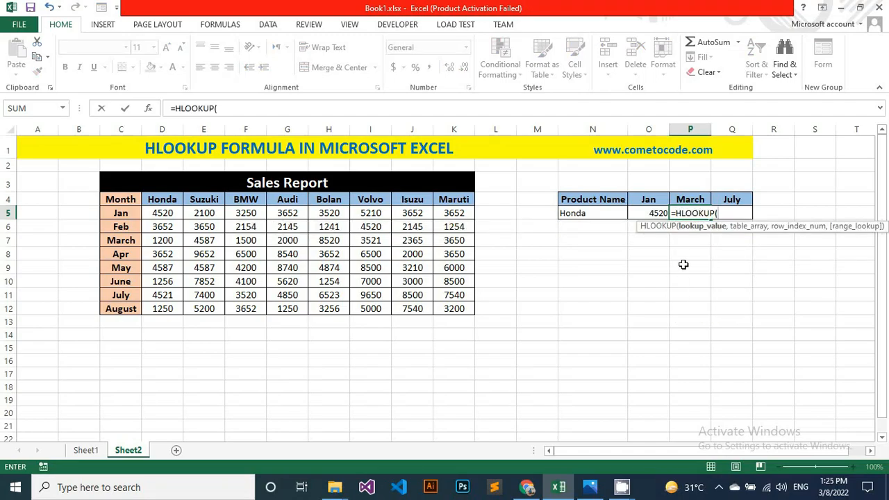
left_click(597, 215)
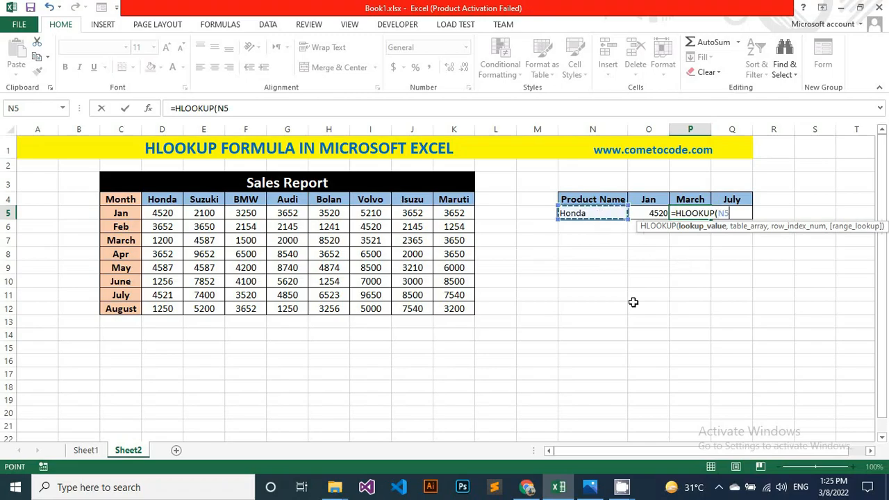
type(",")
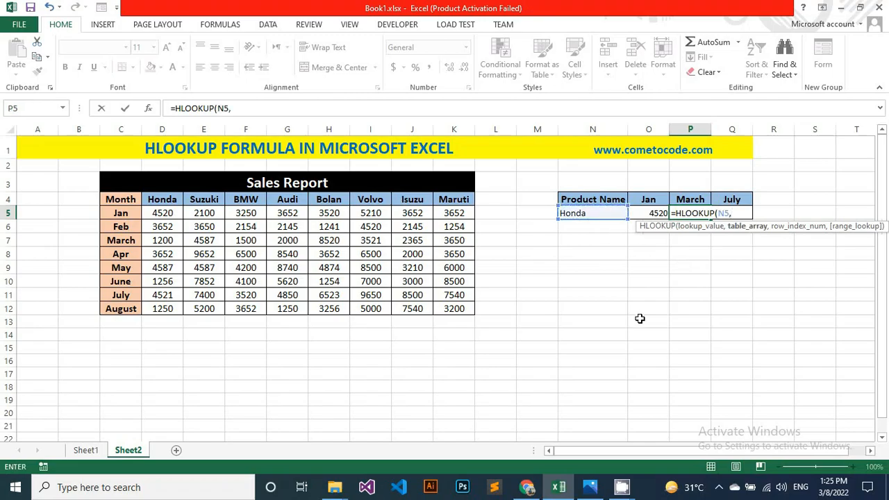
left_click_drag(118, 199, 451, 308)
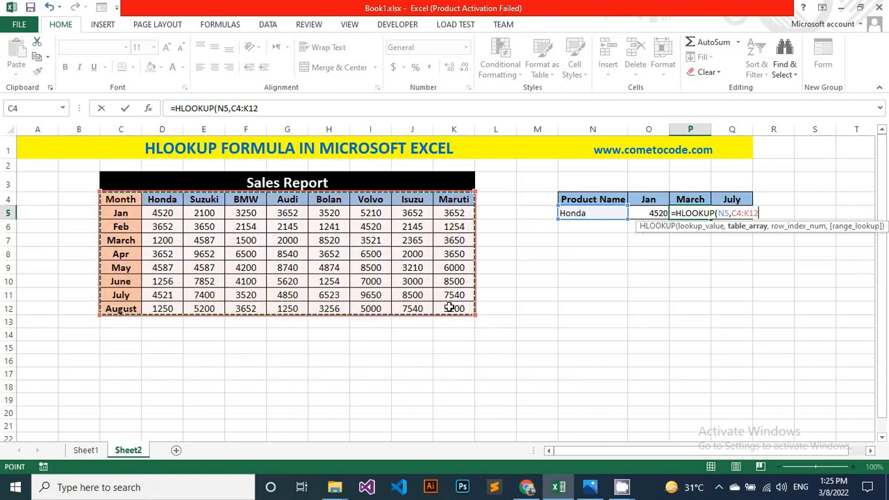
type(",")
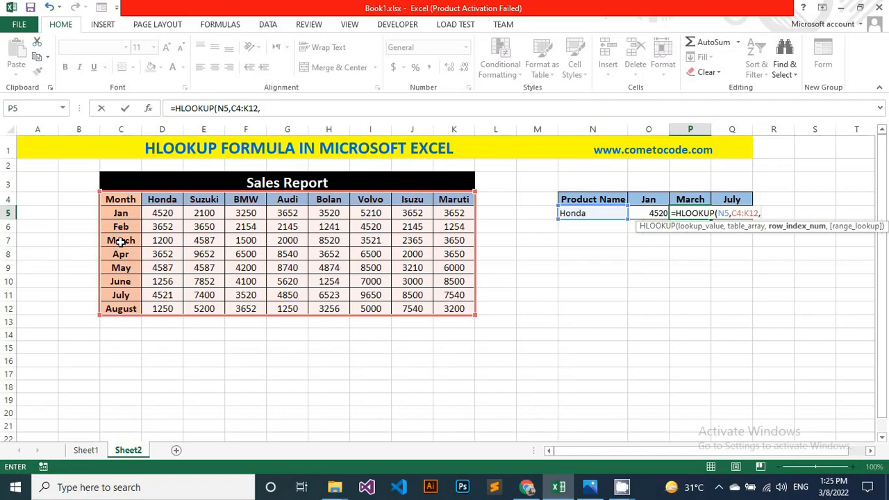
type("4,")
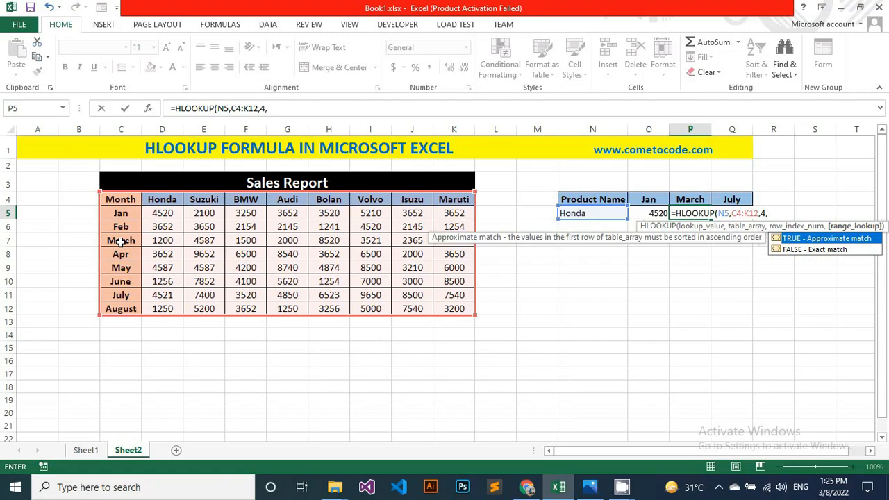
type("0)")
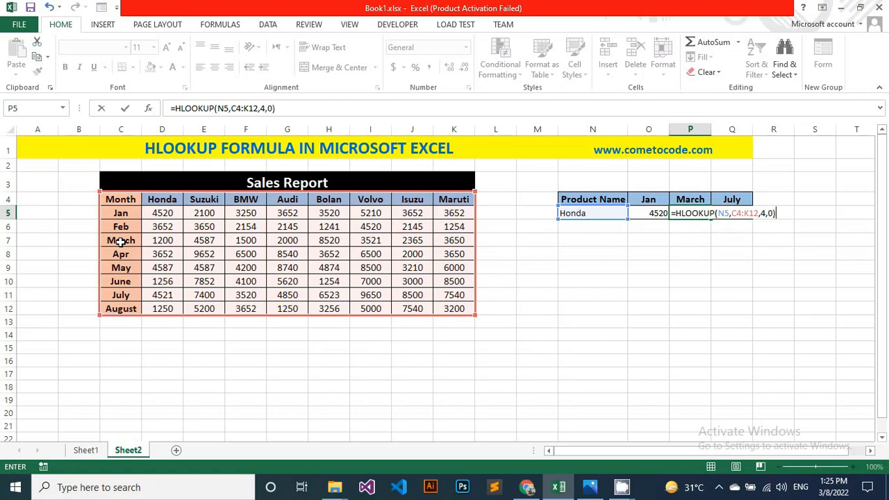
key("Return")
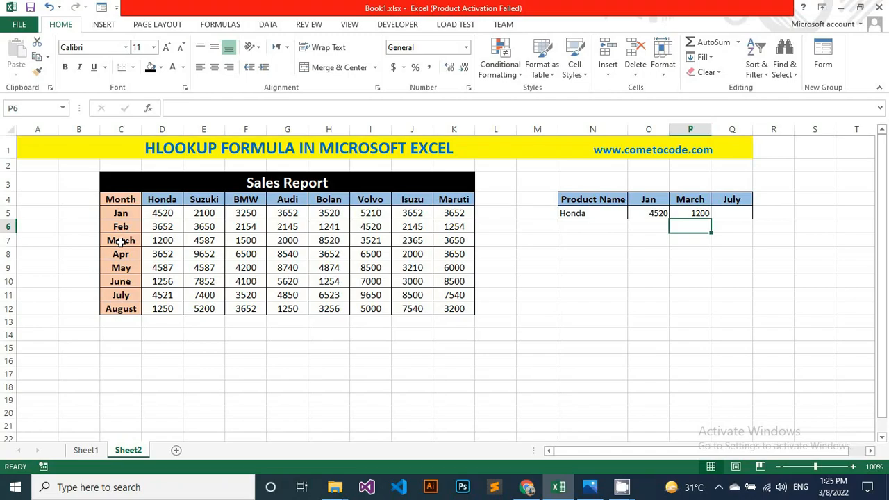
left_click(165, 242)
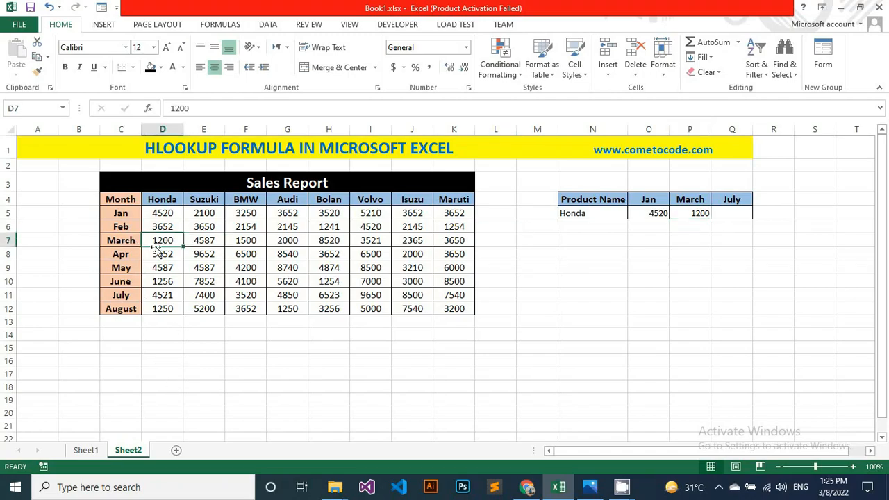
Enter =HLOOKUP(N5,C4:K12,8,0) in Q5 for the product's July sales and check it against the Sales Report
left_click(685, 215)
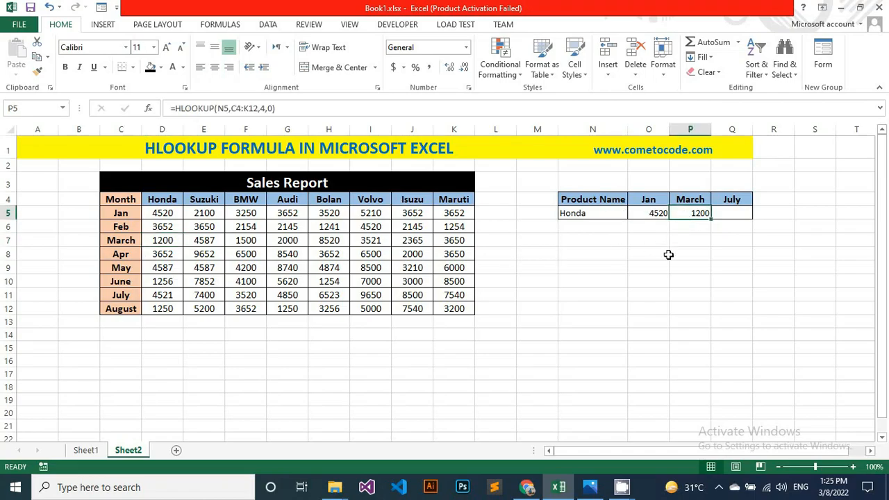
left_click(726, 214)
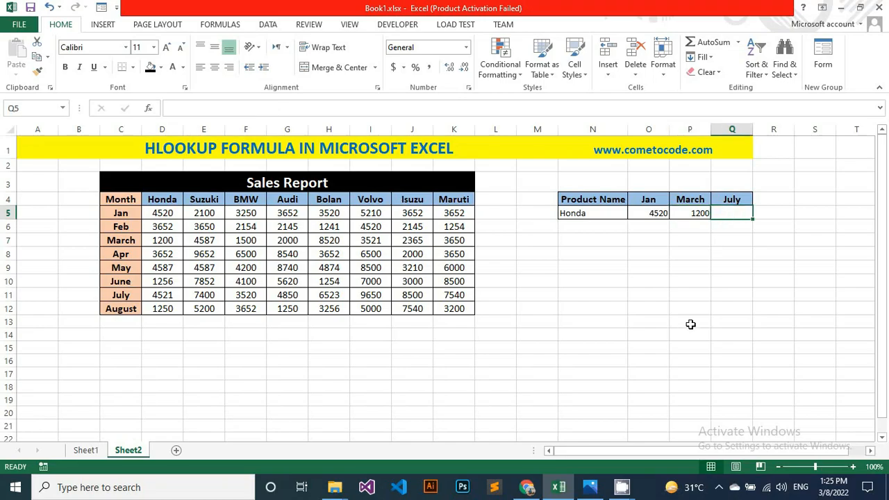
type("=")
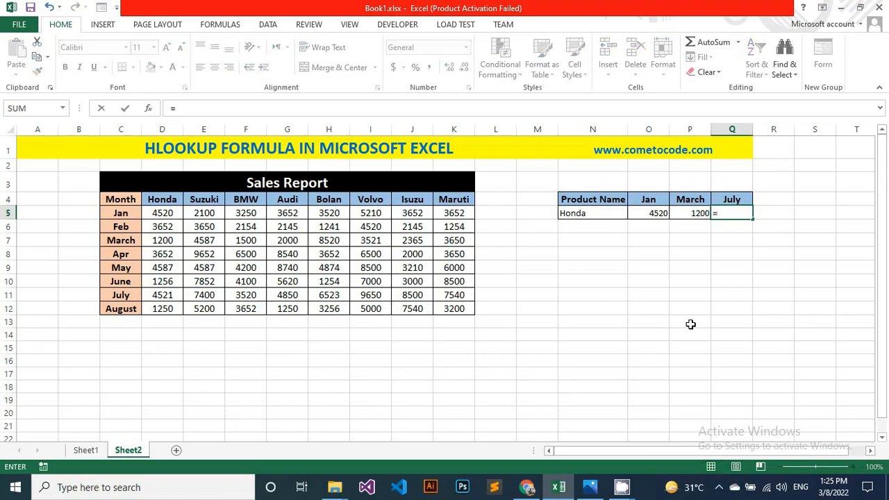
type("hl")
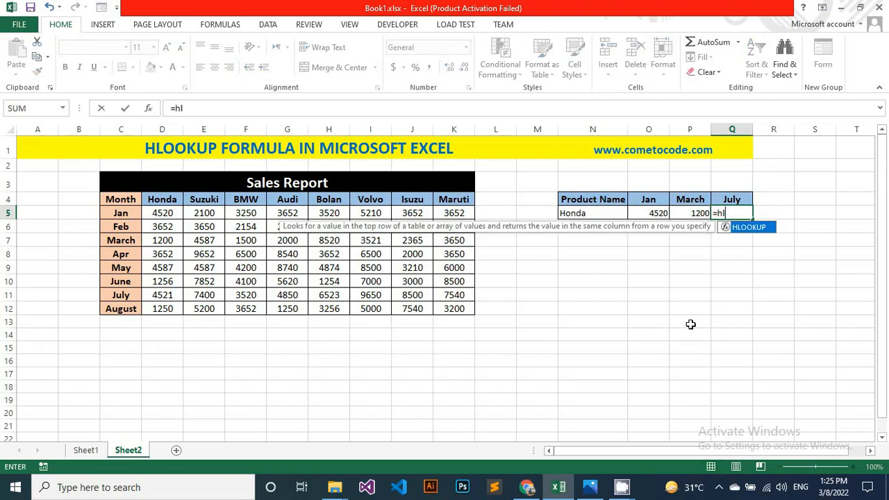
key("Tab")
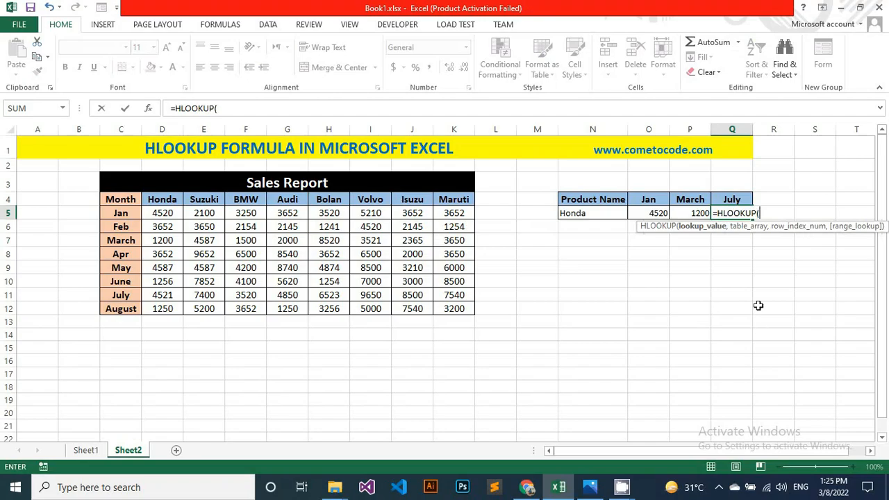
left_click(596, 216)
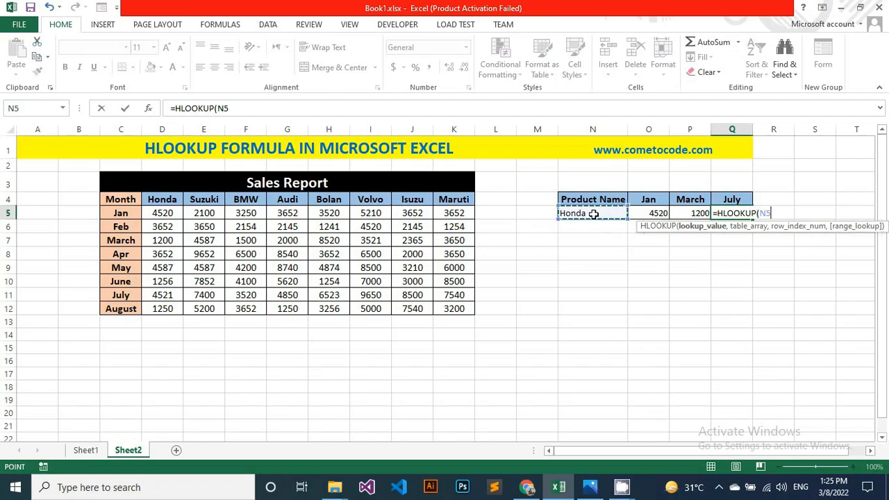
type(",")
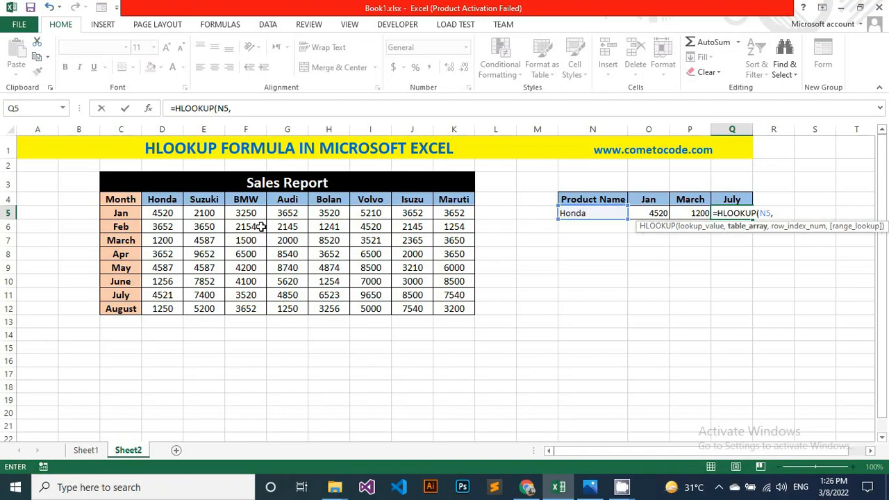
left_click_drag(135, 198, 451, 310)
type(",")
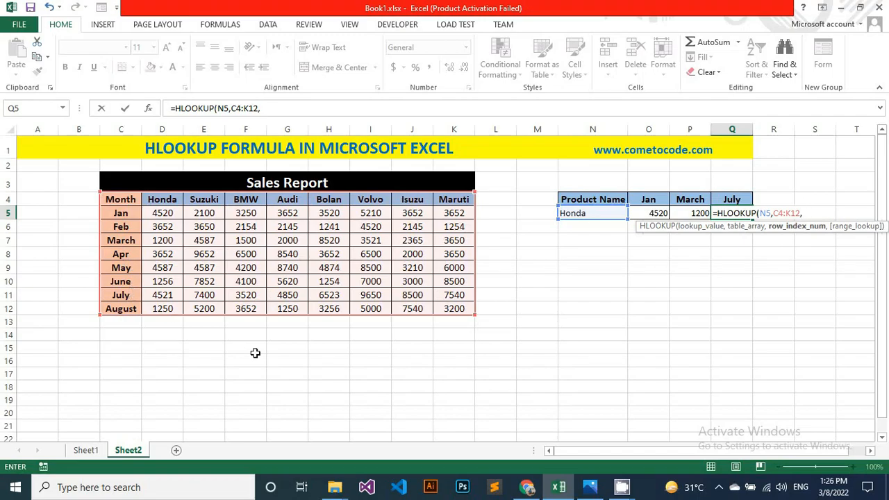
type("8,")
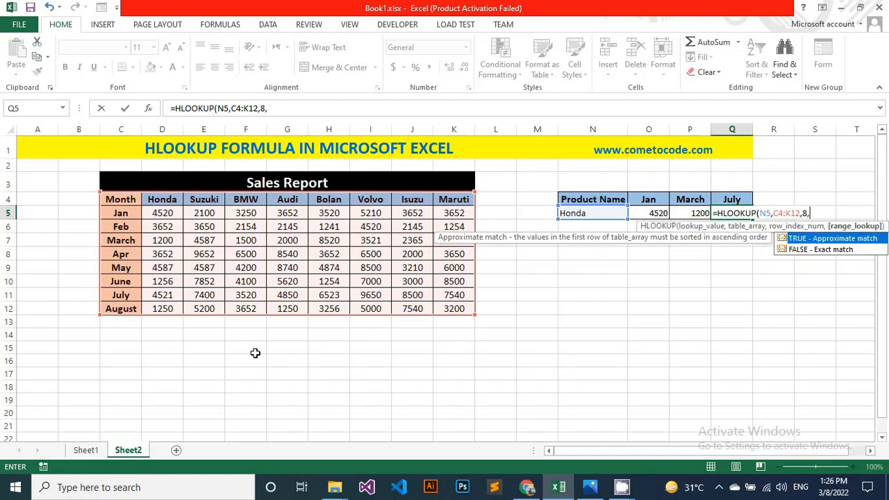
type("0)")
key("Return")
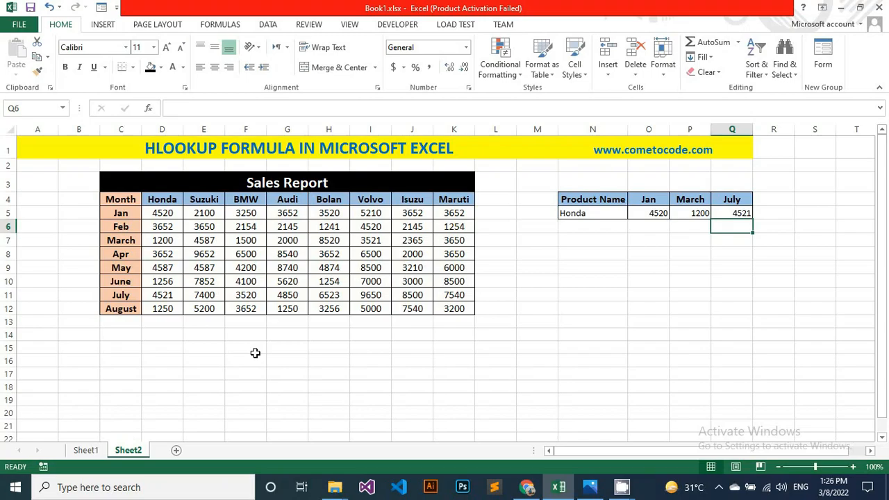
left_click(166, 299)
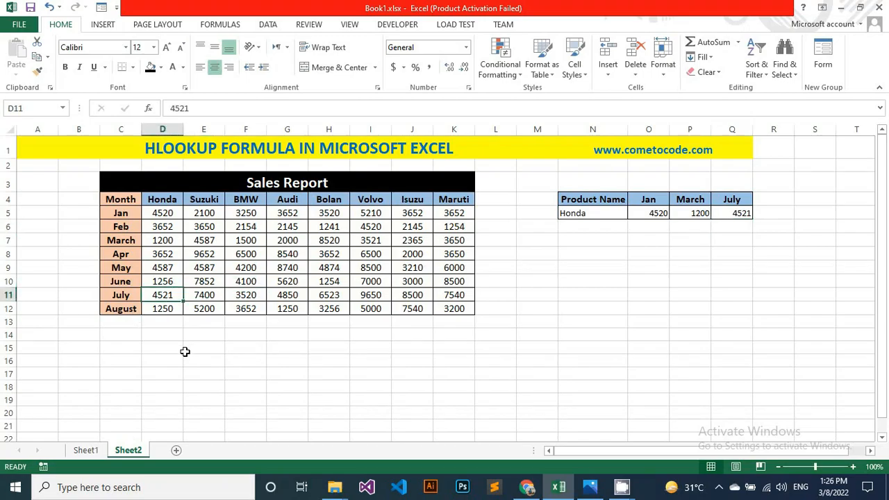
left_click(733, 215)
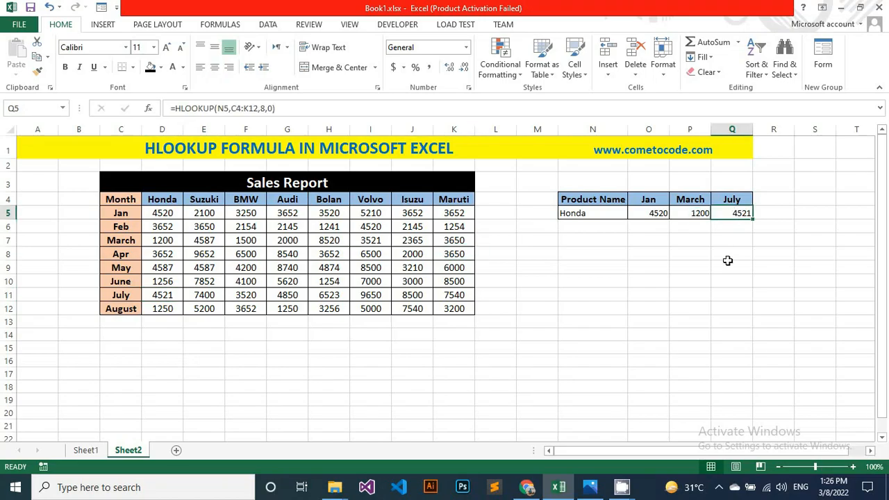
Change the product name in N5 to BMW to look up its January, March and July sales
left_click(600, 213)
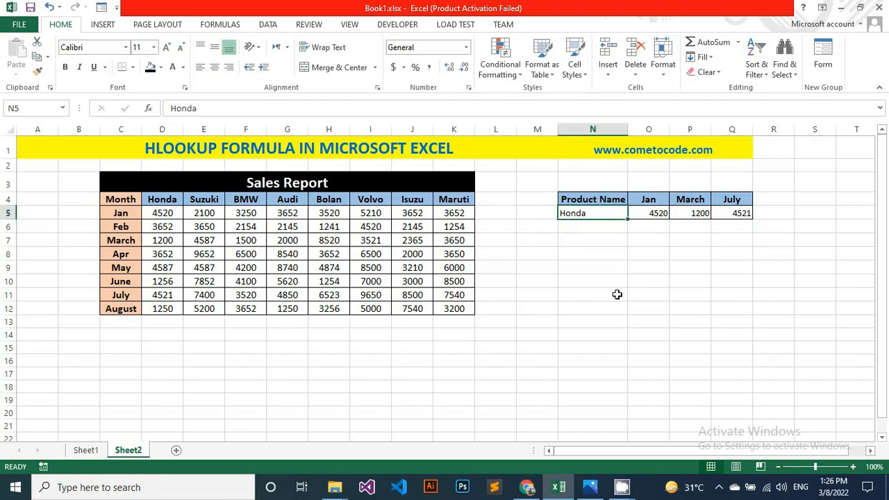
type("BMW")
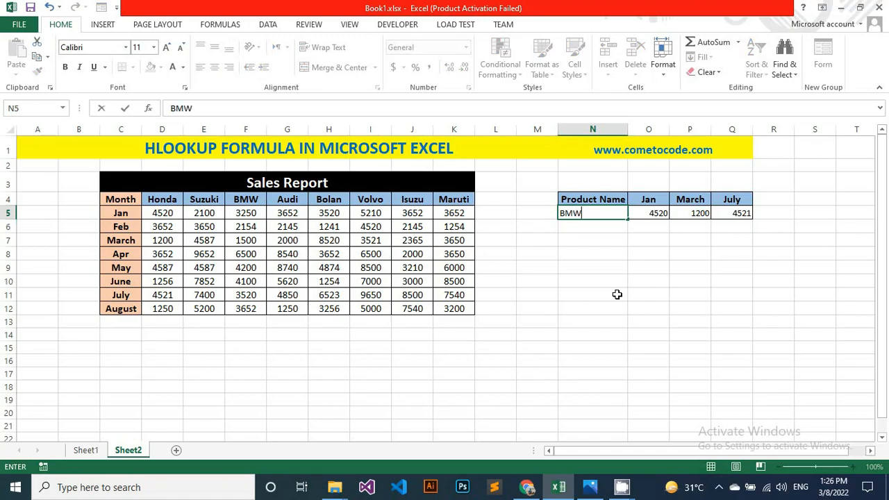
key("Tab")
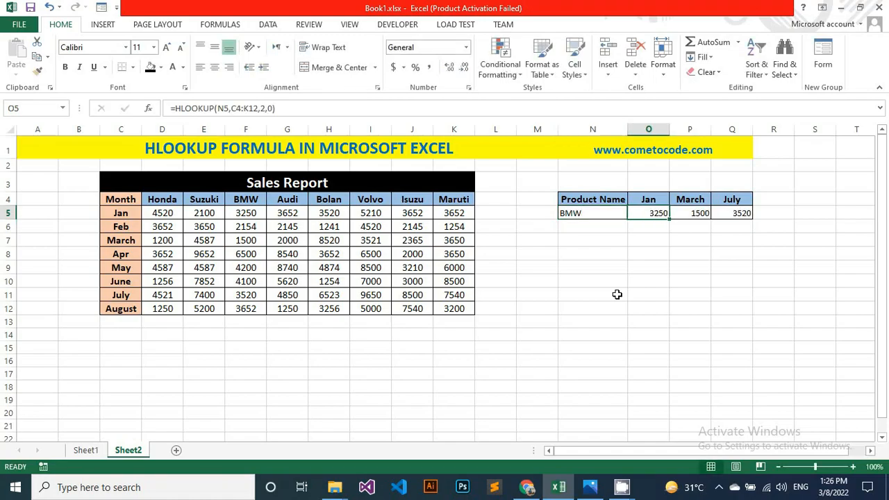